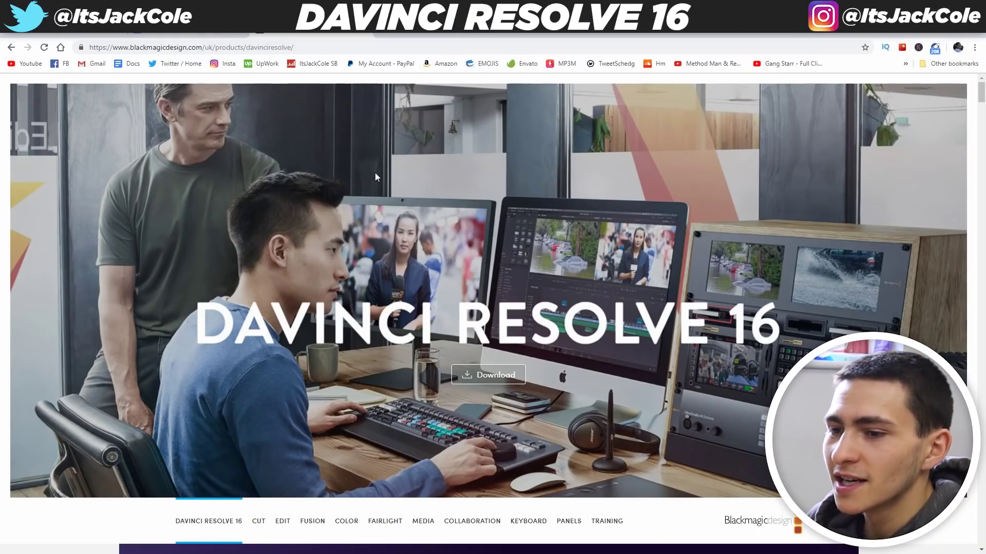
# Download the free DaVinci Resolve 16 Public Beta for Windows and open the downloaded zip archive
pyautogui.click(486, 376)
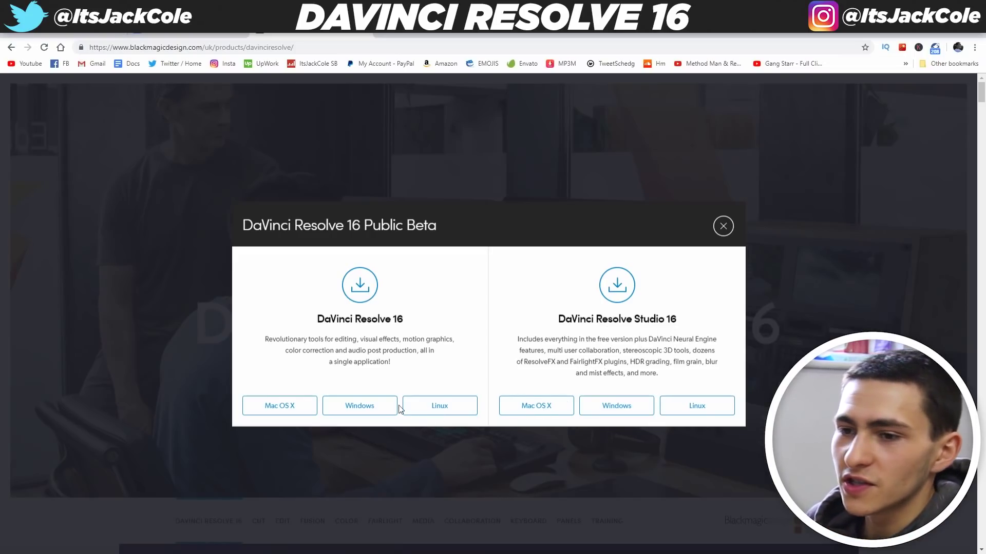
pyautogui.click(368, 405)
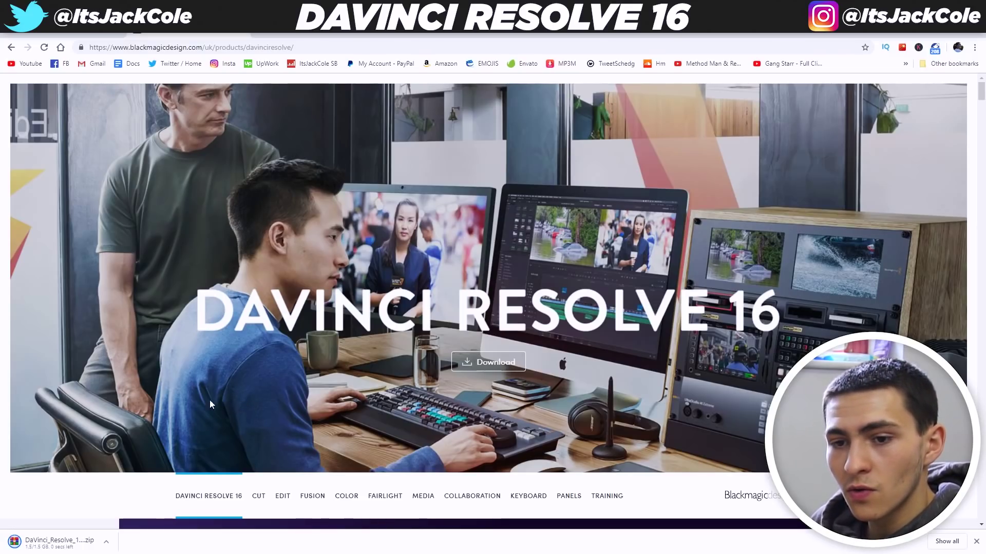
pyautogui.click(65, 543)
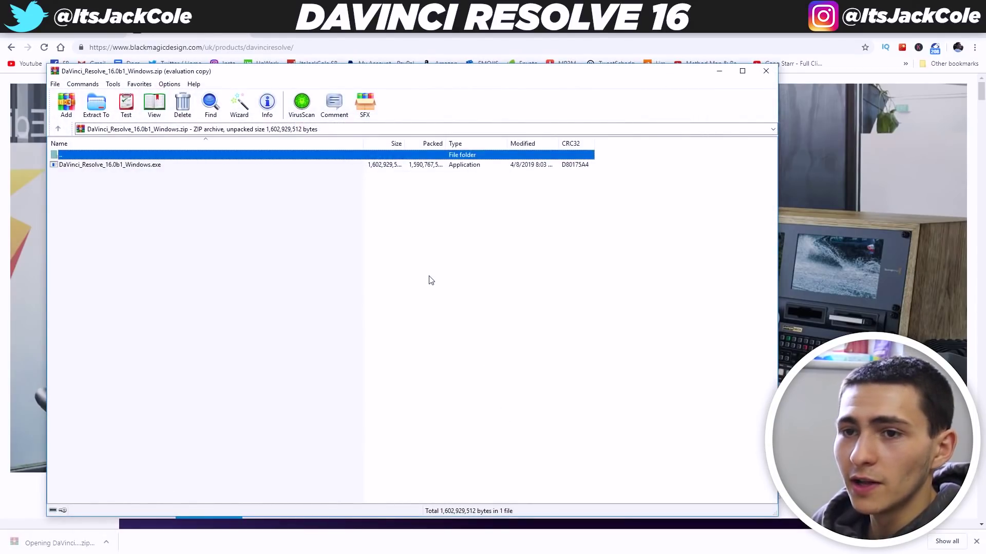
# Run DaVinci_Resolve_16.0b1_Windows.exe from the archive and start installing the preselected components
pyautogui.click(117, 176)
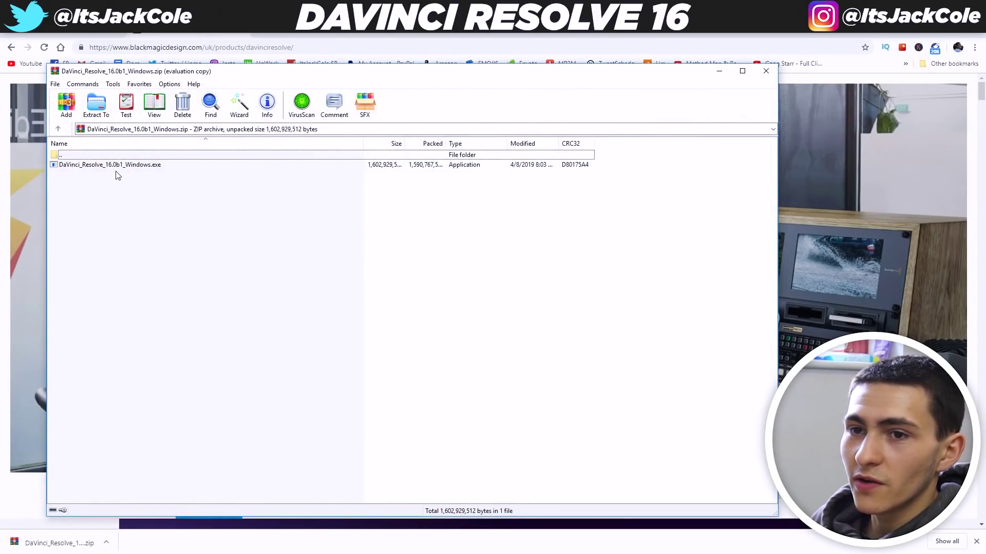
pyautogui.doubleClick(124, 168)
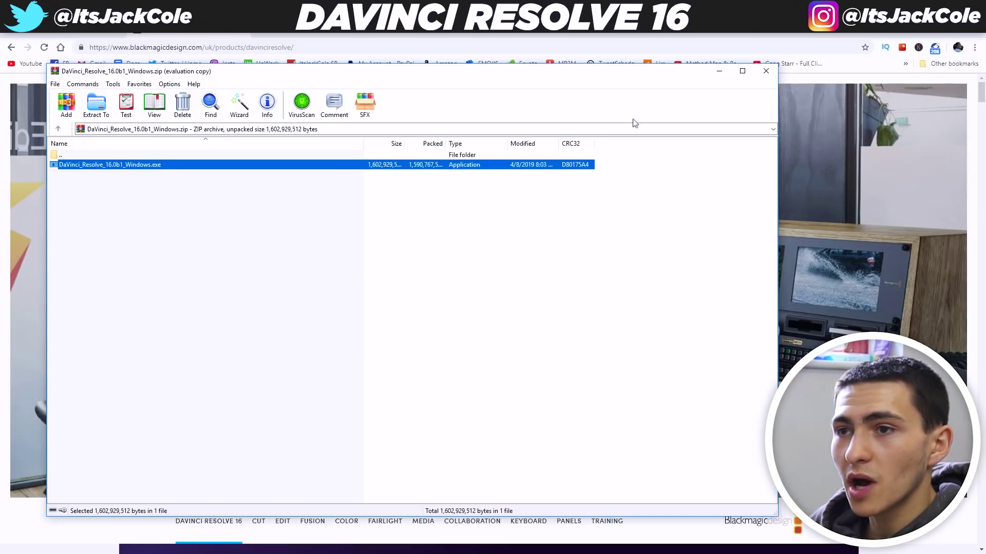
pyautogui.click(438, 215)
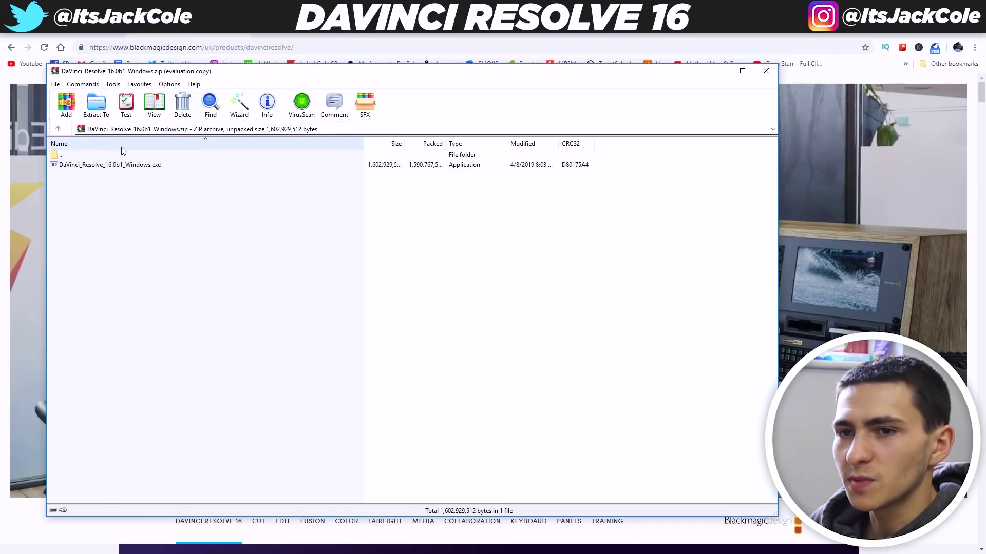
pyautogui.click(119, 170)
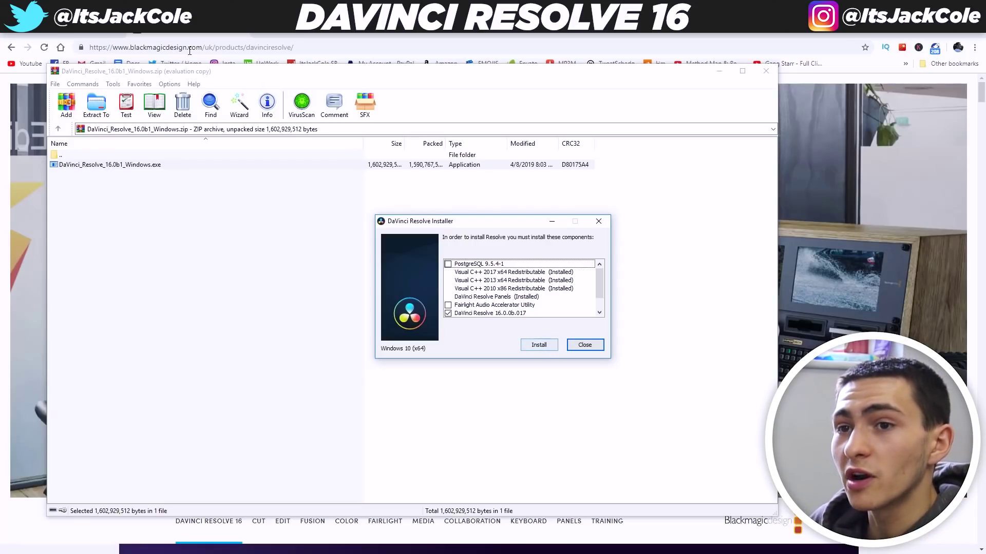
pyautogui.click(542, 347)
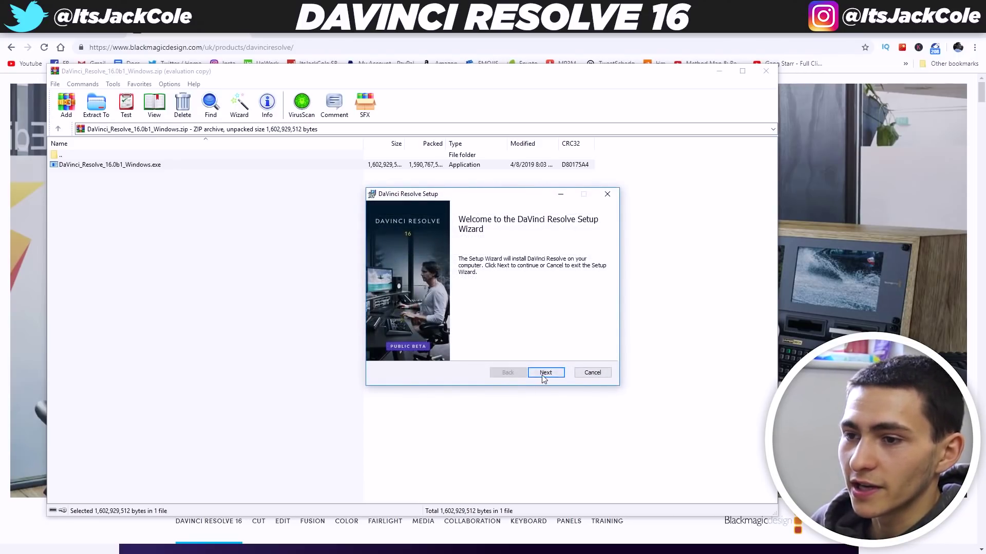
# Accept the licence terms and install DaVinci Resolve to the default destination folder
pyautogui.click(542, 374)
pyautogui.click(461, 354)
pyautogui.click(542, 373)
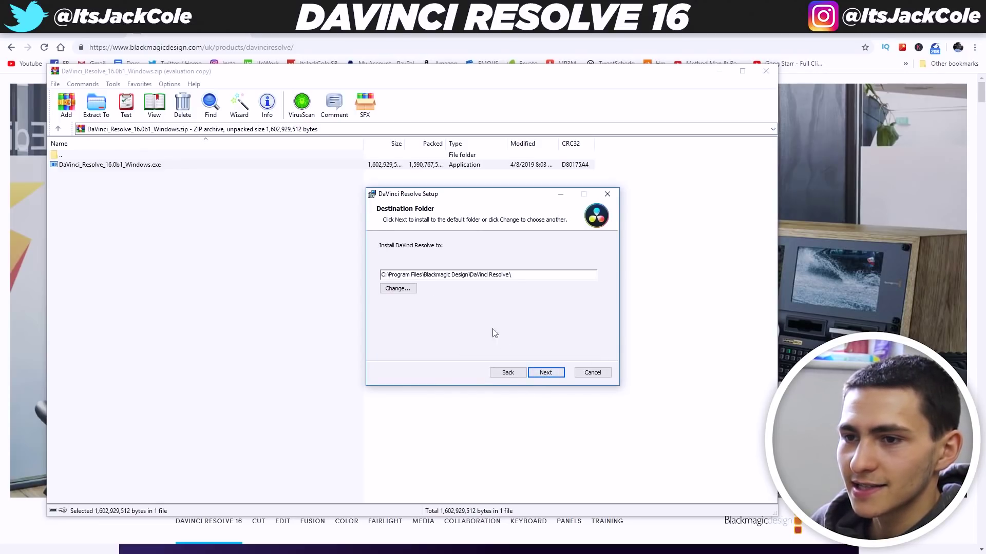
pyautogui.click(544, 372)
pyautogui.click(543, 370)
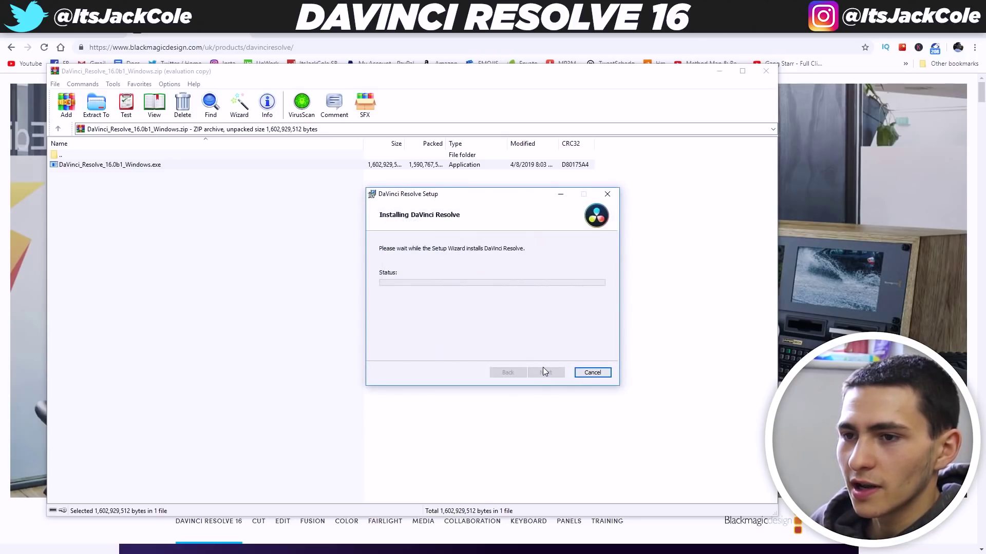
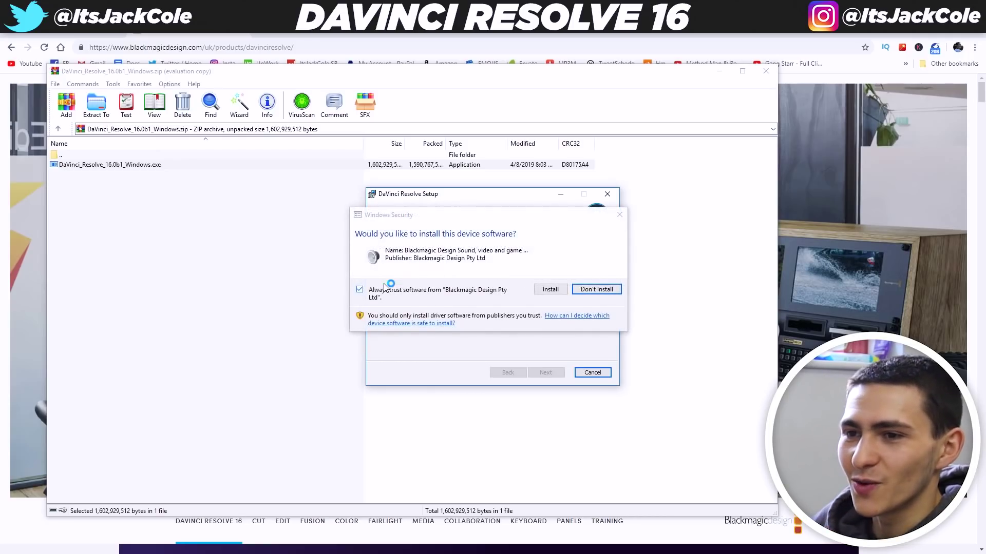
# Allow the Blackmagic Design device software to install, then finish the setup and close the installer archive
pyautogui.click(550, 289)
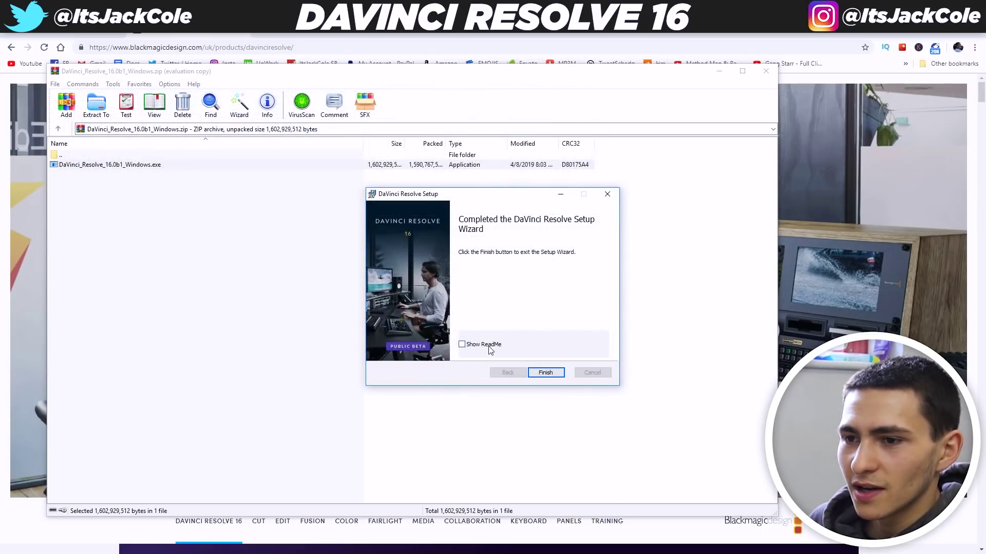
pyautogui.click(544, 373)
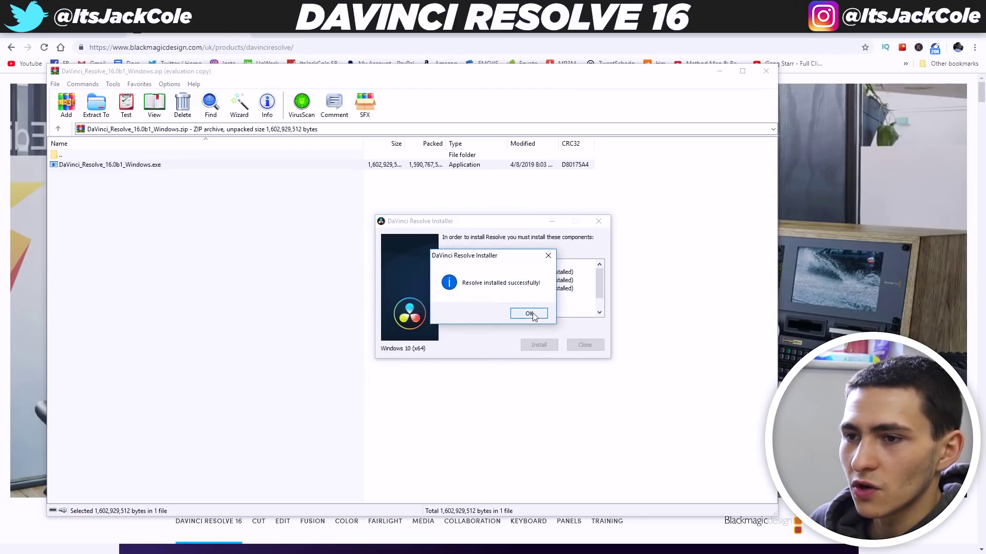
pyautogui.click(530, 314)
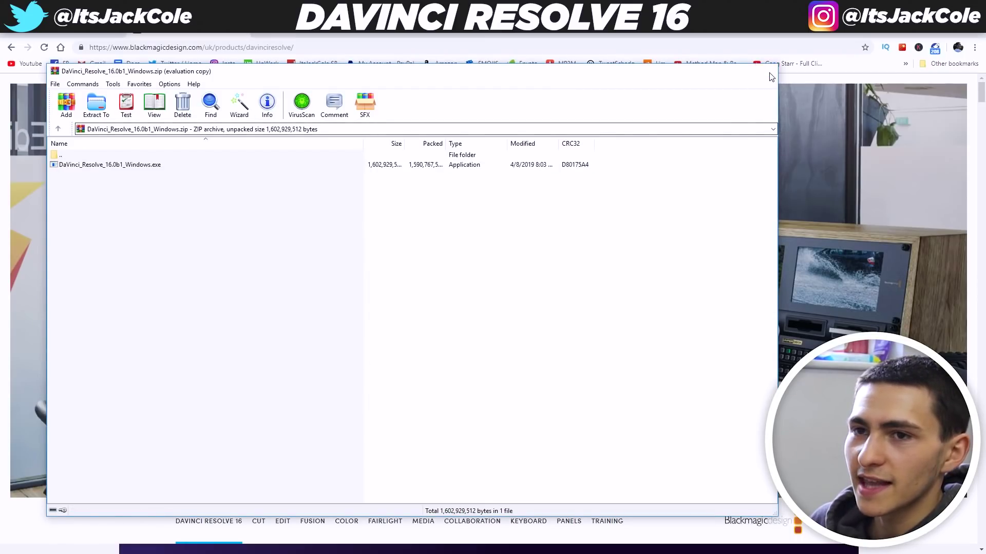
pyautogui.click(765, 72)
# Search the computer for "Davin" and try launching DaVinci Resolve Panels, closing it again
pyautogui.press('super')
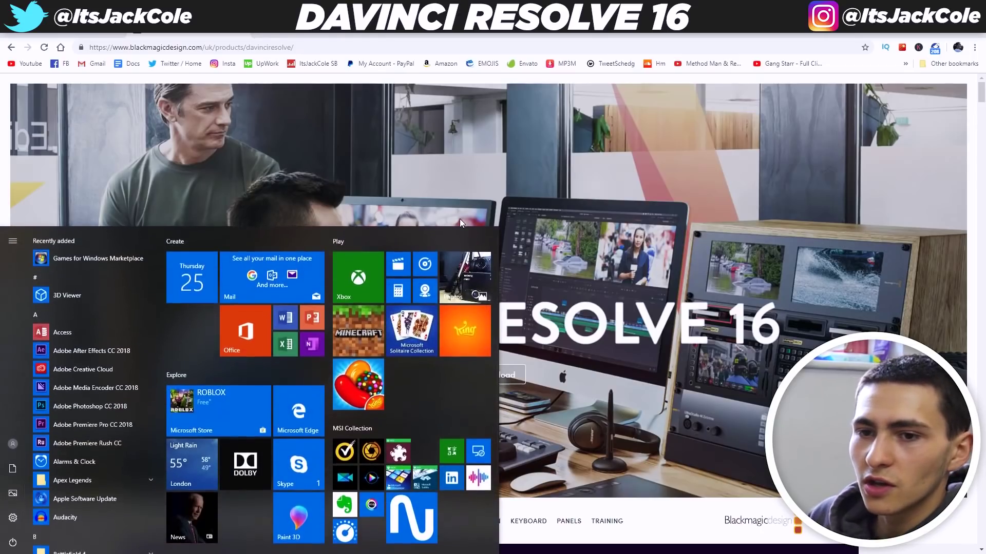
pyautogui.write('Davin')
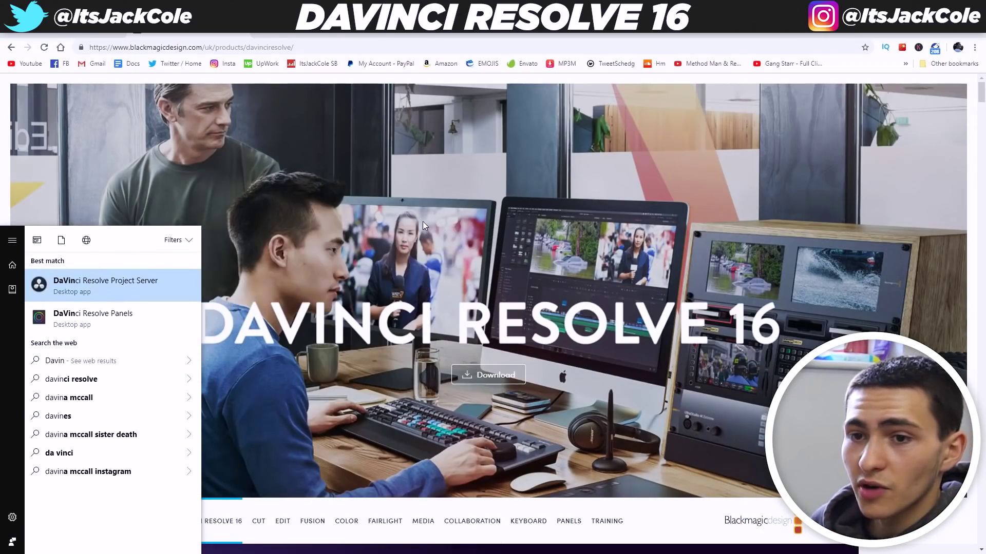
pyautogui.click(152, 315)
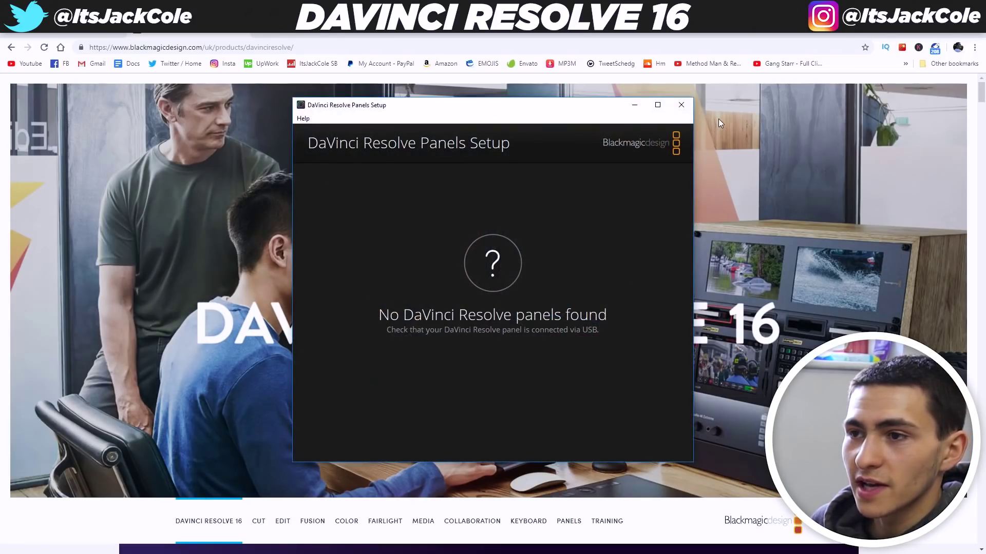
pyautogui.click(681, 105)
# Search the computer for "Davinci re" and try launching DaVinci Resolve Project Server
pyautogui.press('super')
pyautogui.write('d')
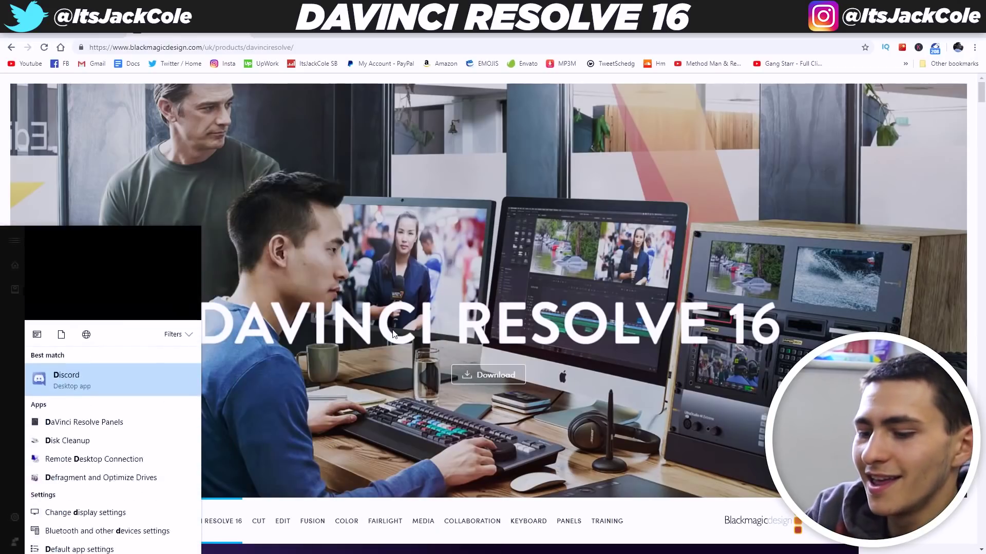
pyautogui.write('avimn')
pyautogui.press('BackSpace')
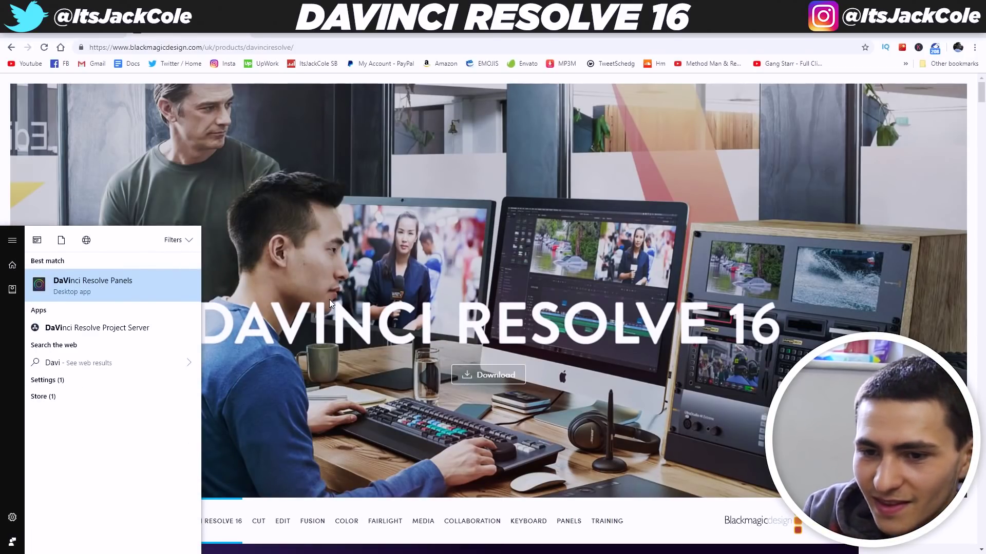
pyautogui.write('nci re')
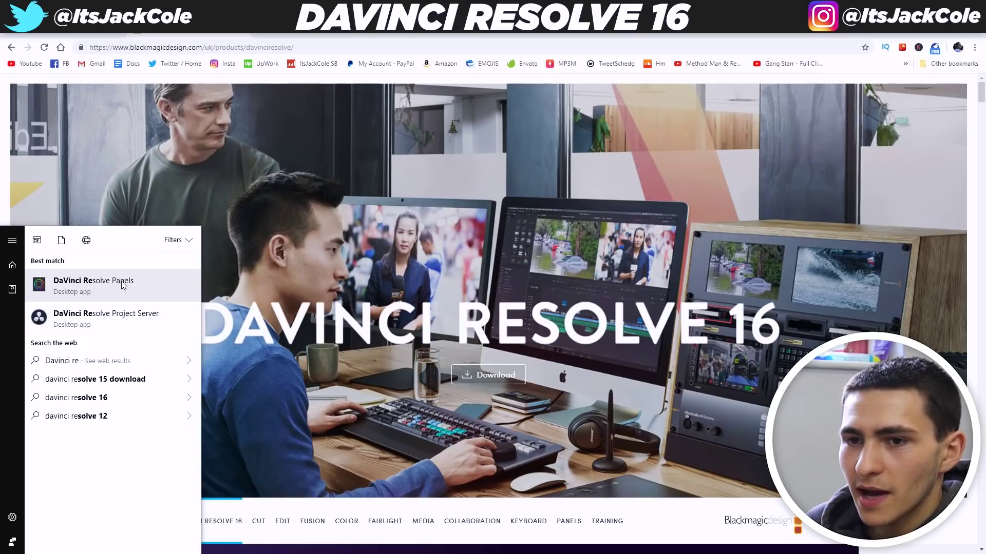
pyautogui.click(120, 312)
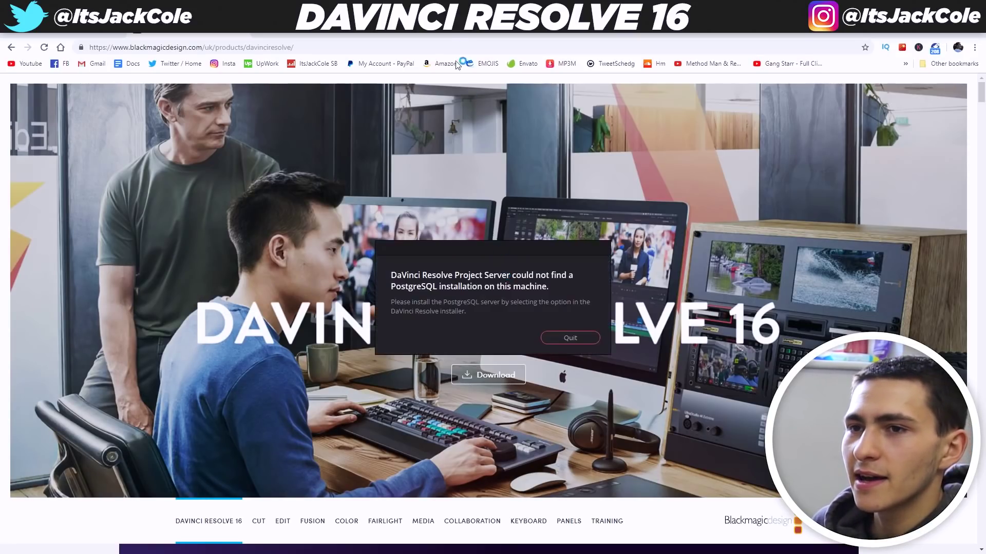
# Quit Project Server, launch Resolve from its desktop shortcut and skip the welcome tour
pyautogui.press('super+d')
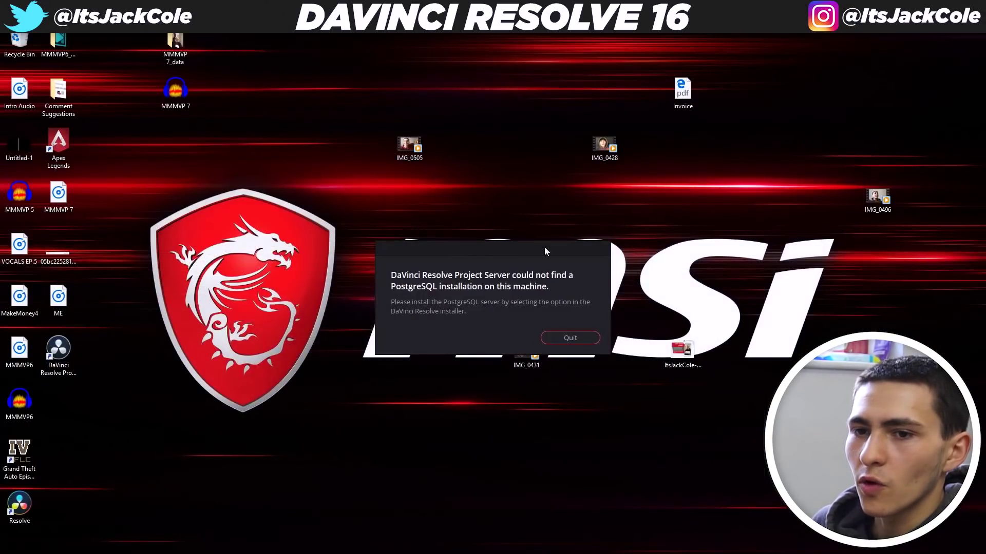
pyautogui.click(568, 340)
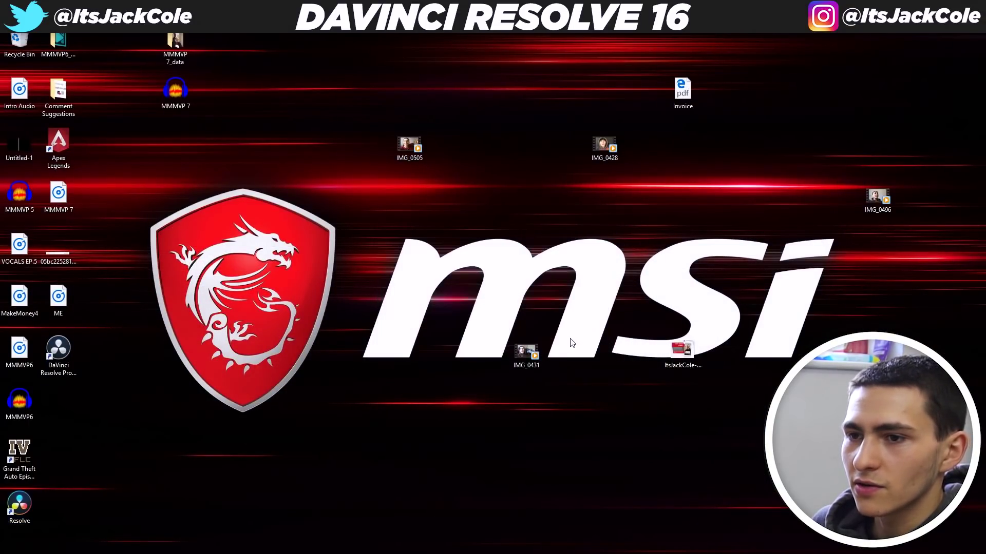
pyautogui.doubleClick(19, 505)
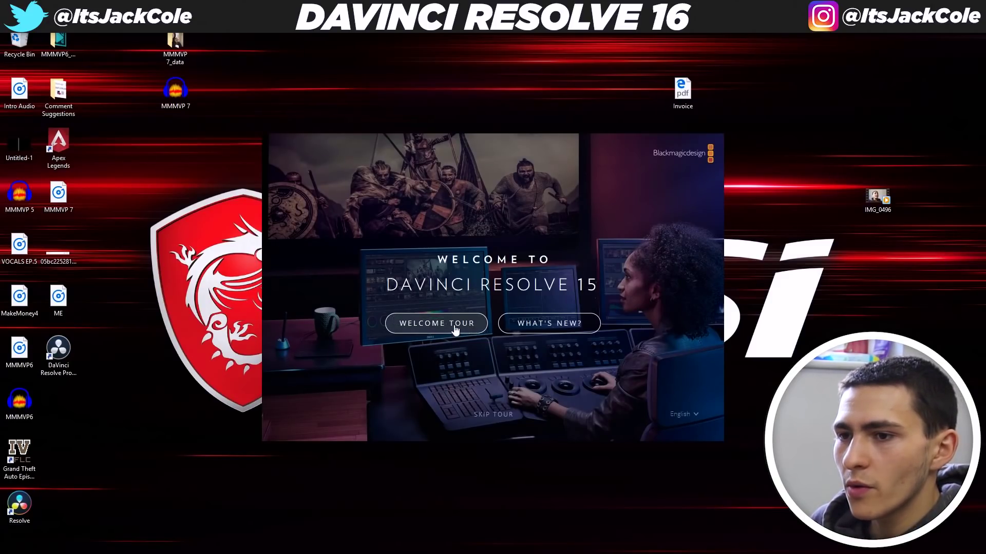
pyautogui.click(493, 418)
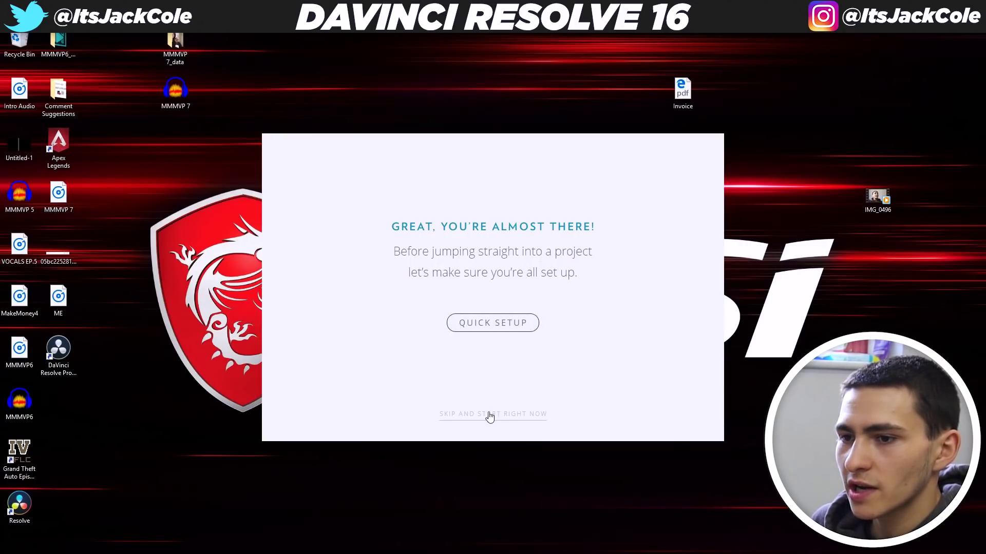
# Go through the quick setup's system check and keep HD at 1080 HD as the project type
pyautogui.click(504, 324)
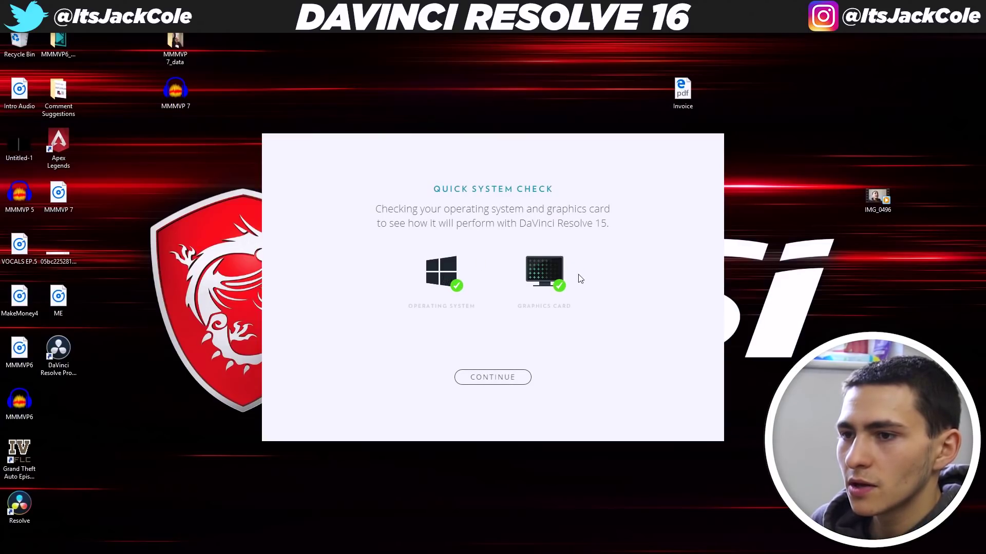
pyautogui.click(514, 378)
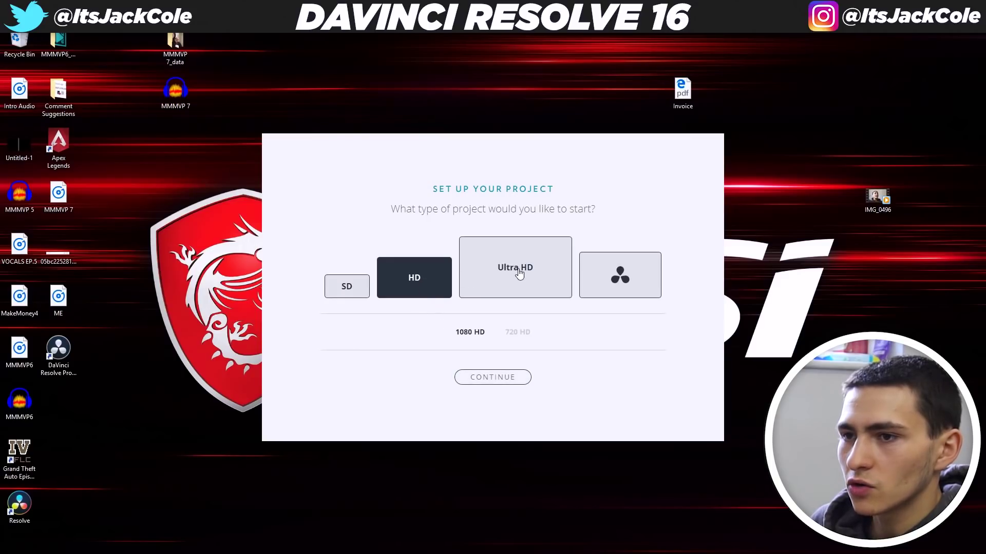
pyautogui.click(493, 378)
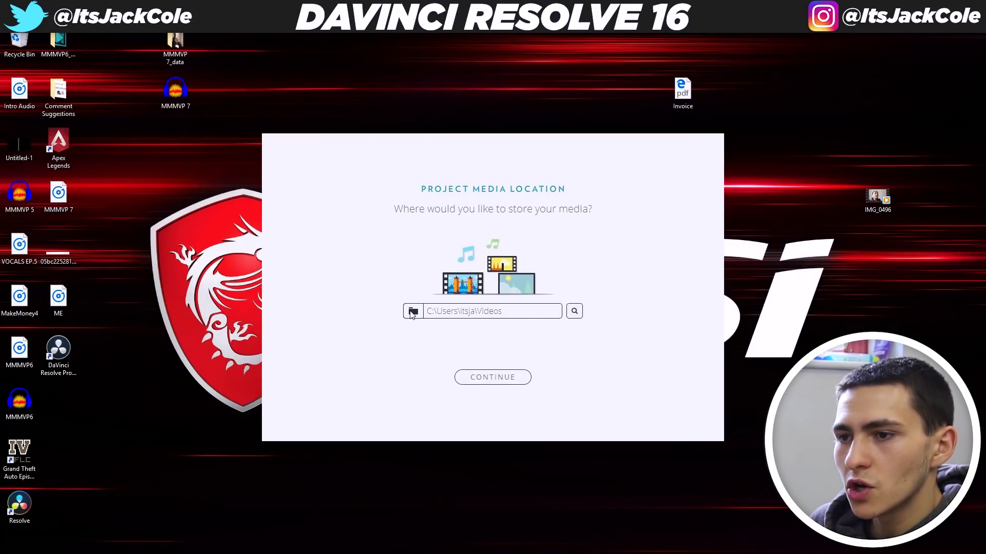
# Set the project media location to the Projects folder inside Record Drive on Data (D:)
pyautogui.doubleClick(482, 311)
pyautogui.click(415, 312)
pyautogui.click(574, 312)
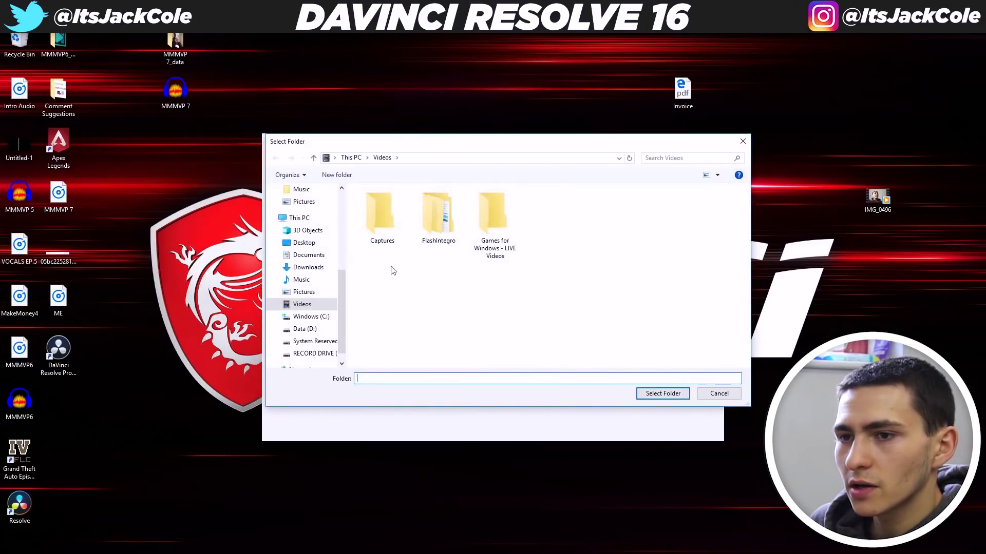
pyautogui.click(306, 219)
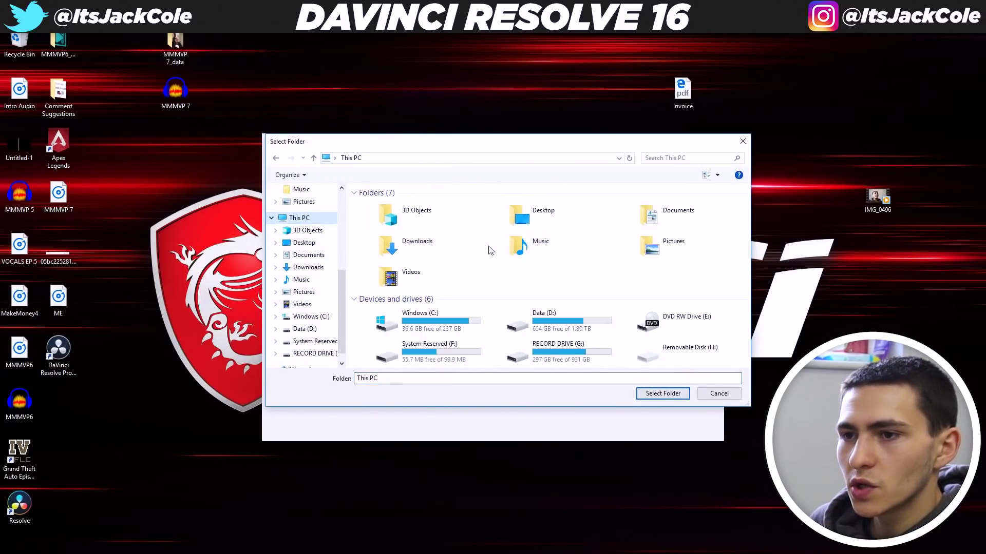
pyautogui.doubleClick(583, 329)
pyautogui.doubleClick(586, 292)
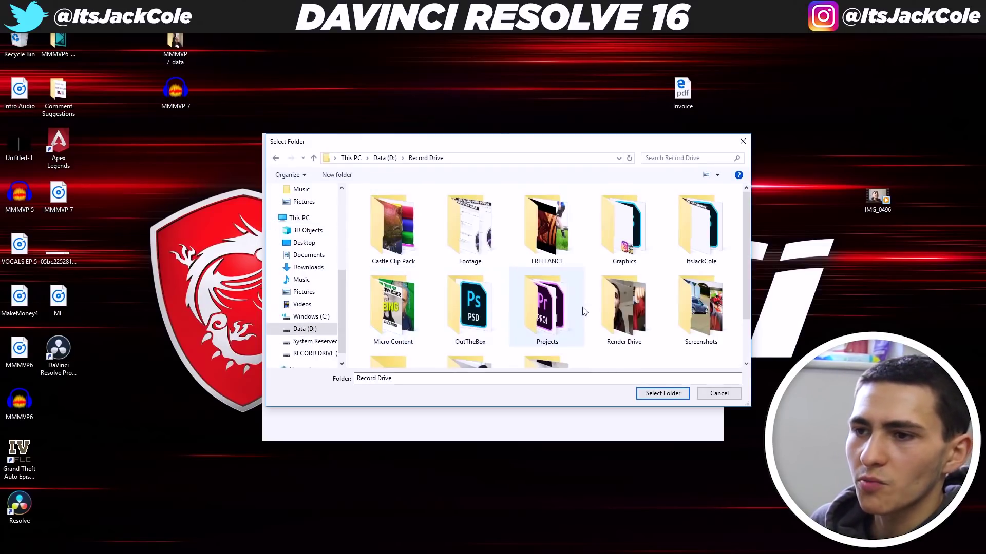
pyautogui.click(547, 307)
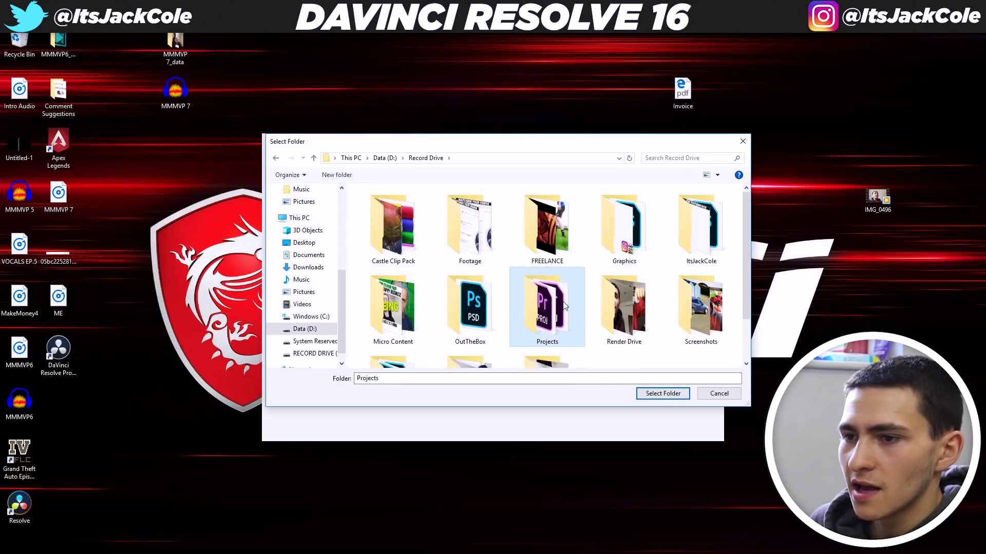
pyautogui.click(662, 393)
pyautogui.click(510, 379)
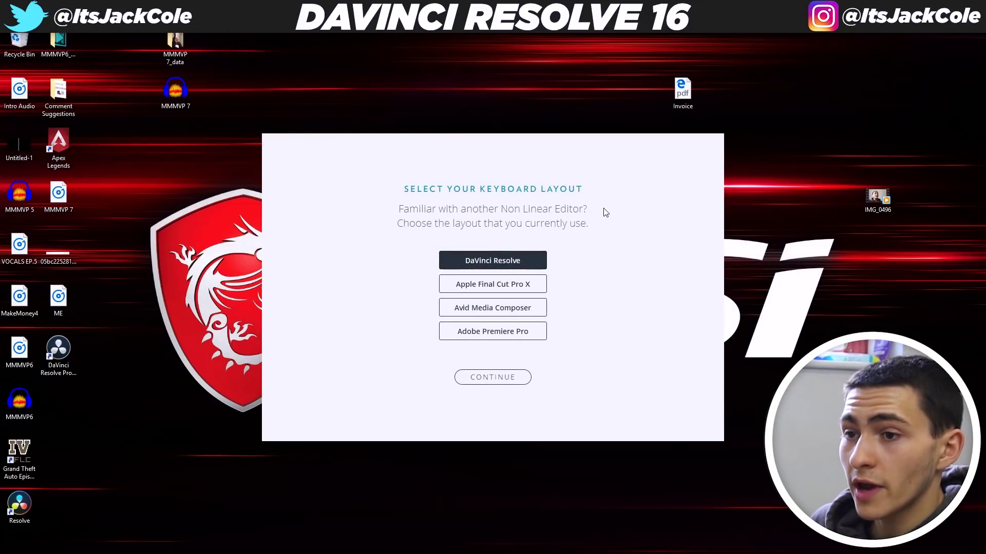
# Choose the Adobe Premiere Pro keyboard layout and continue to the end of the setup
pyautogui.click(513, 336)
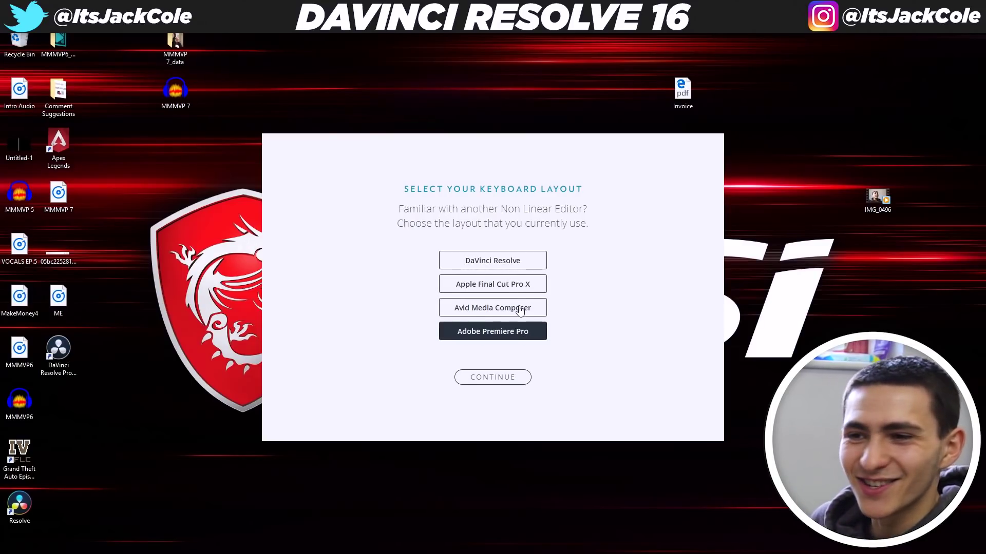
pyautogui.click(500, 377)
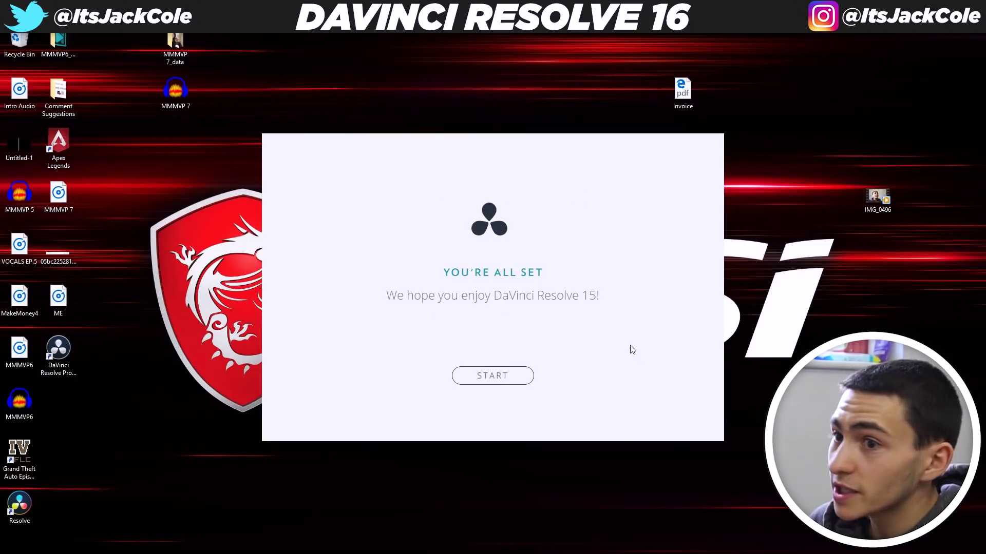
# Finish the quick setup, start Resolve and allow firewall access for dpdecoder, DaVinci Resolve and FusionScript services for Fusion
pyautogui.click(524, 376)
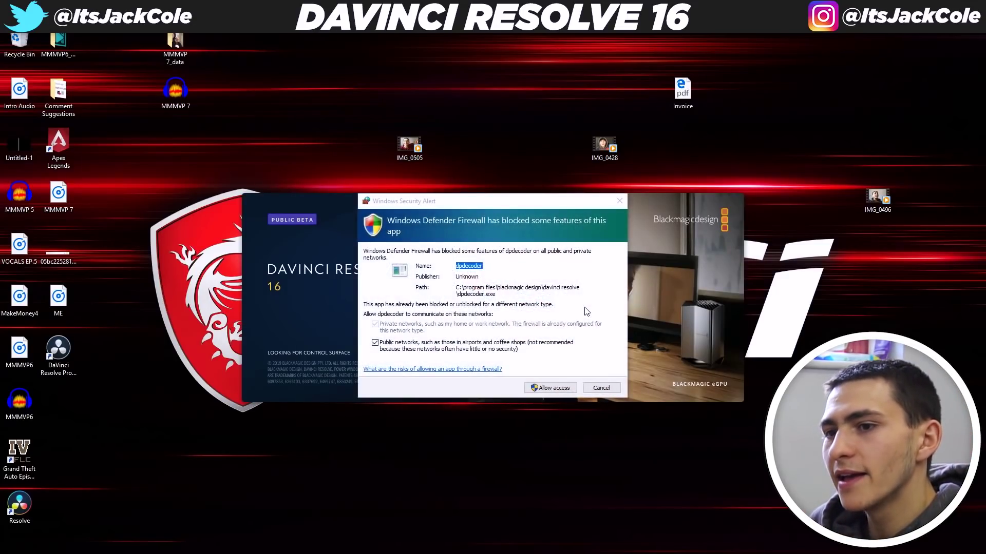
pyautogui.click(550, 388)
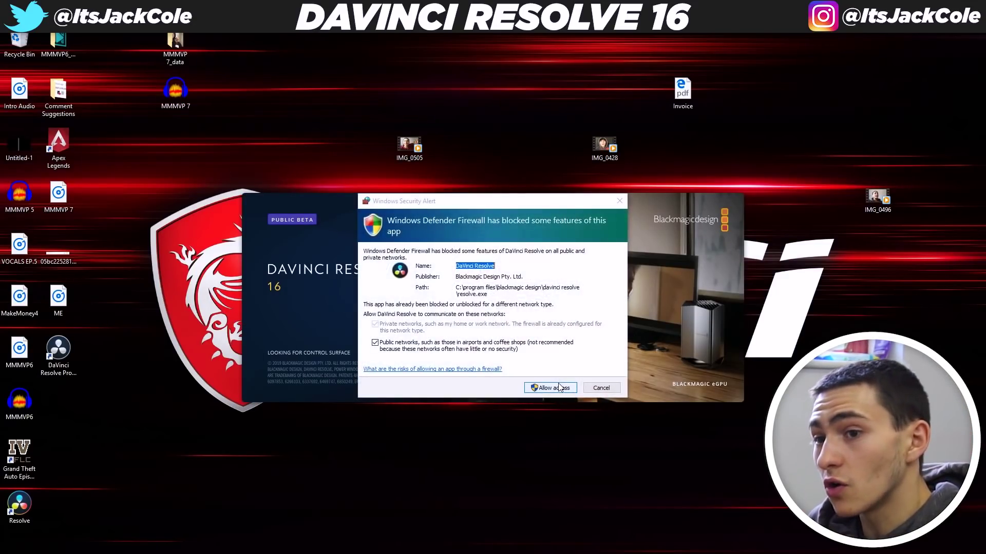
pyautogui.click(559, 389)
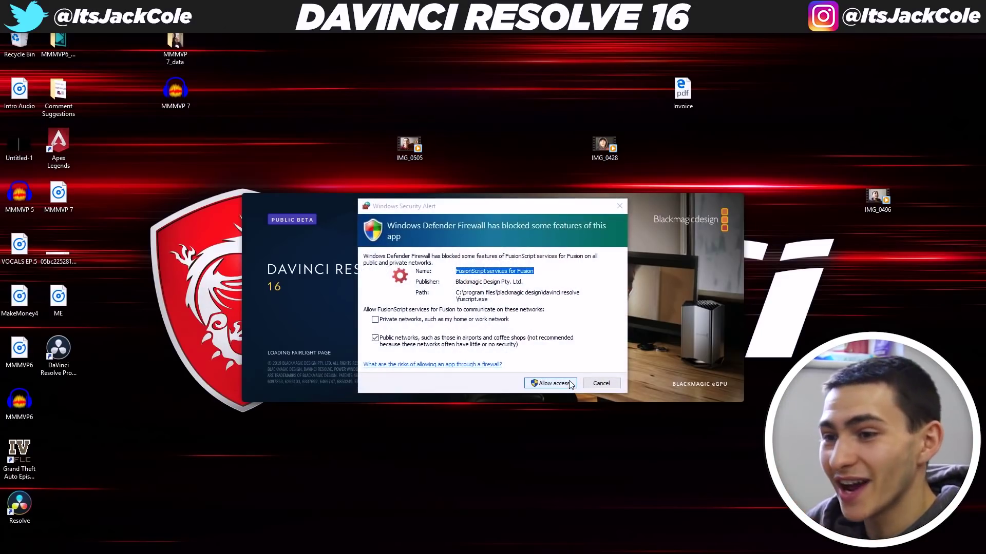
pyautogui.click(571, 384)
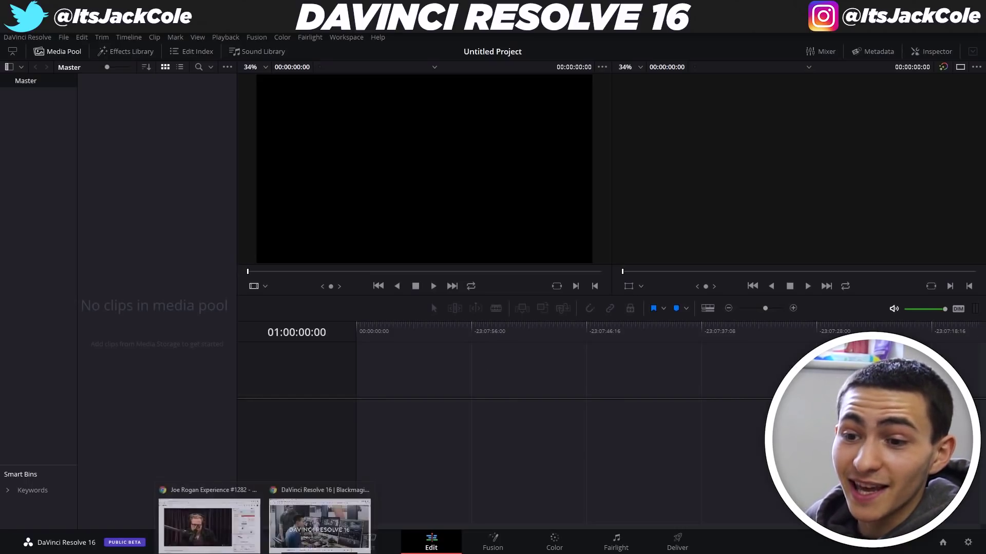
# Switch to the DaVinci Resolve 16 product page in Chrome and compare the descriptions and prices of the free and Studio editions
pyautogui.click(319, 528)
pyautogui.scroll(-5, 397, 296)
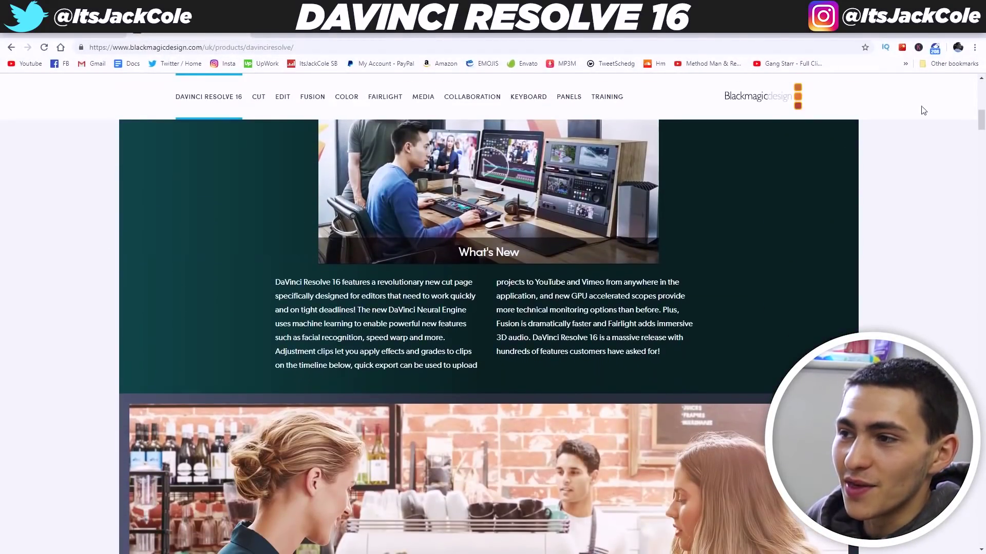
pyautogui.moveTo(980, 121); pyautogui.dragTo(970, 546)
pyautogui.scroll(5, 652, 393)
pyautogui.scroll(-1, 653, 394)
pyautogui.scroll(-2, 653, 393)
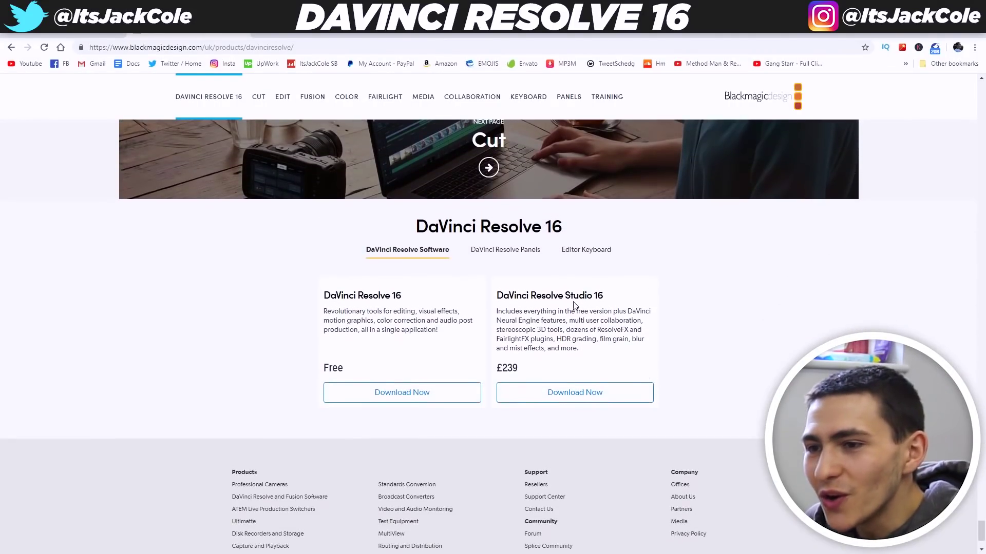
pyautogui.doubleClick(518, 372)
pyautogui.click(531, 368)
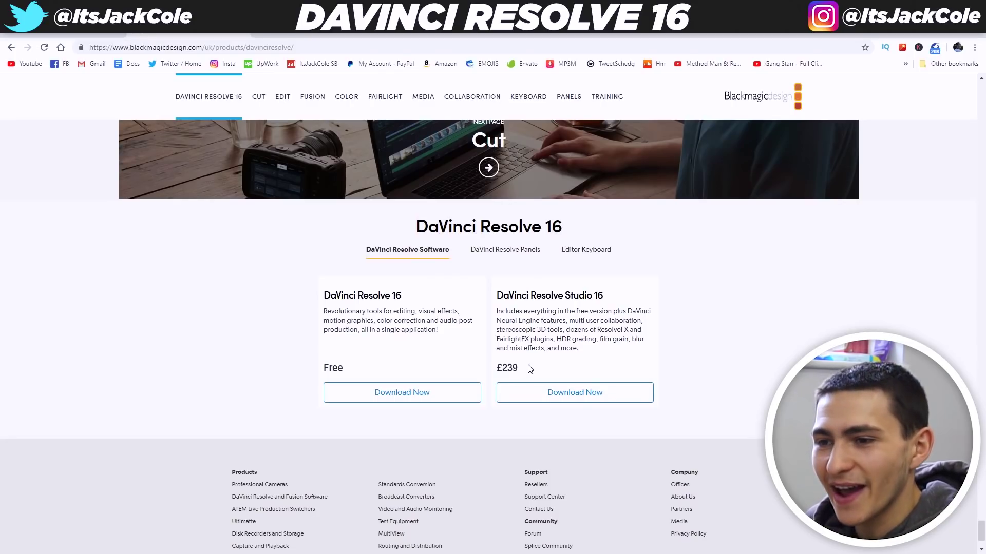
pyautogui.tripleClick(390, 298)
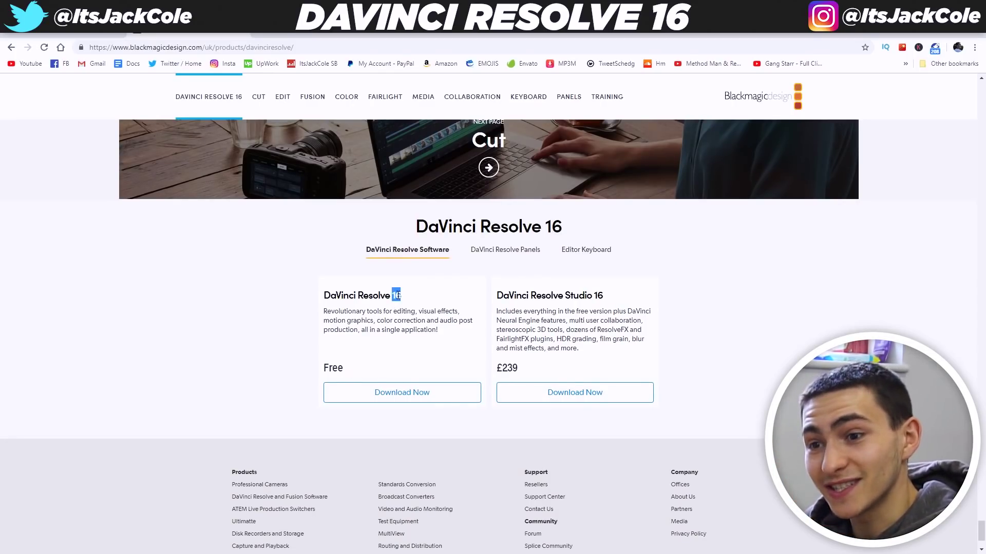
pyautogui.click(425, 311)
pyautogui.doubleClick(579, 296)
pyautogui.click(373, 365)
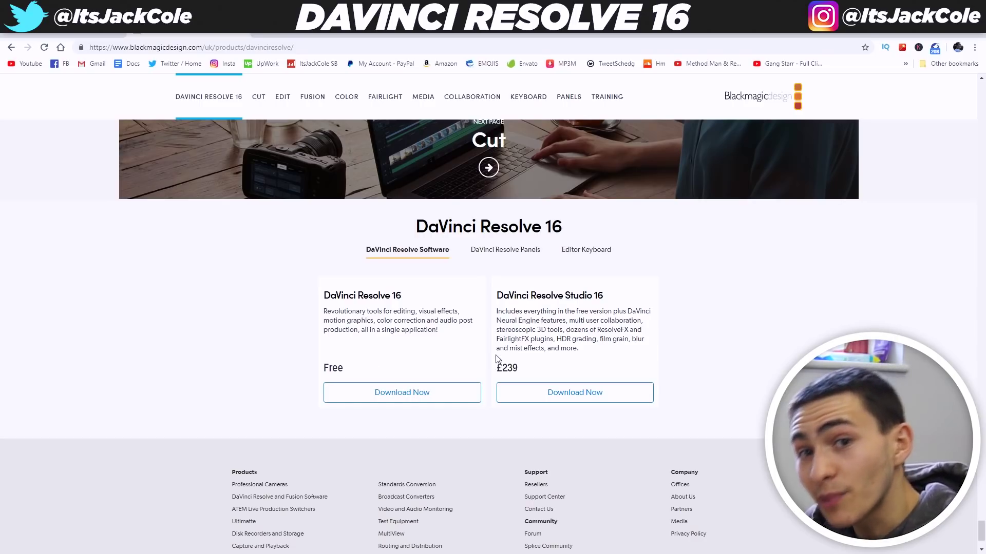
# Open the DaVinci Resolve 16 Public Beta download options, examine the Studio 16 offering and dismiss them without downloading
pyautogui.moveTo(981, 535); pyautogui.dragTo(982, 87)
pyautogui.click(470, 374)
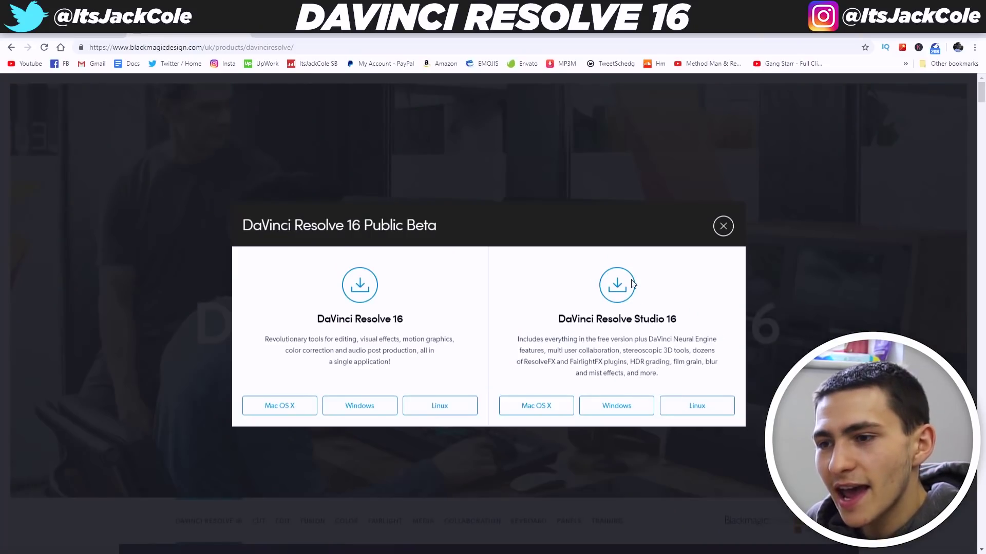
pyautogui.doubleClick(658, 317)
pyautogui.click(684, 319)
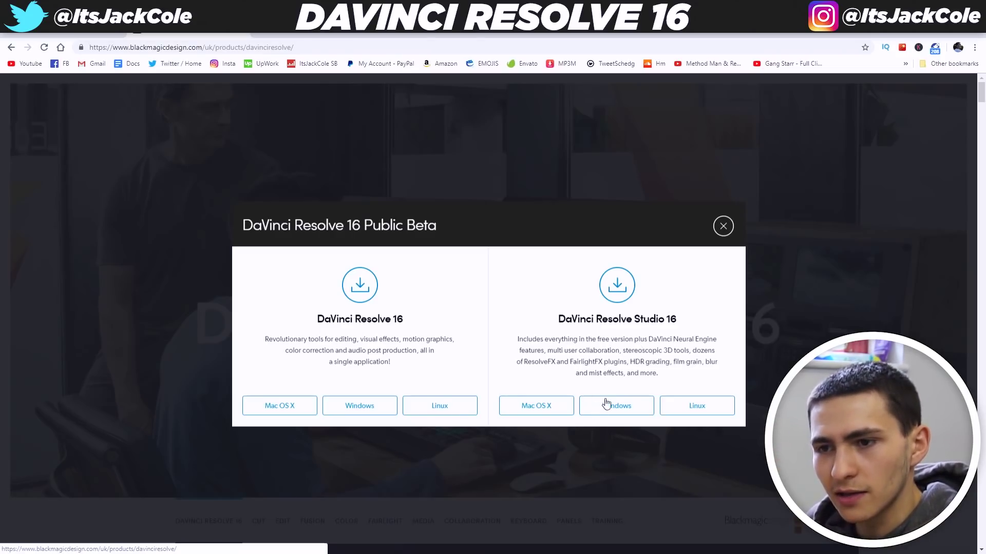
pyautogui.click(958, 142)
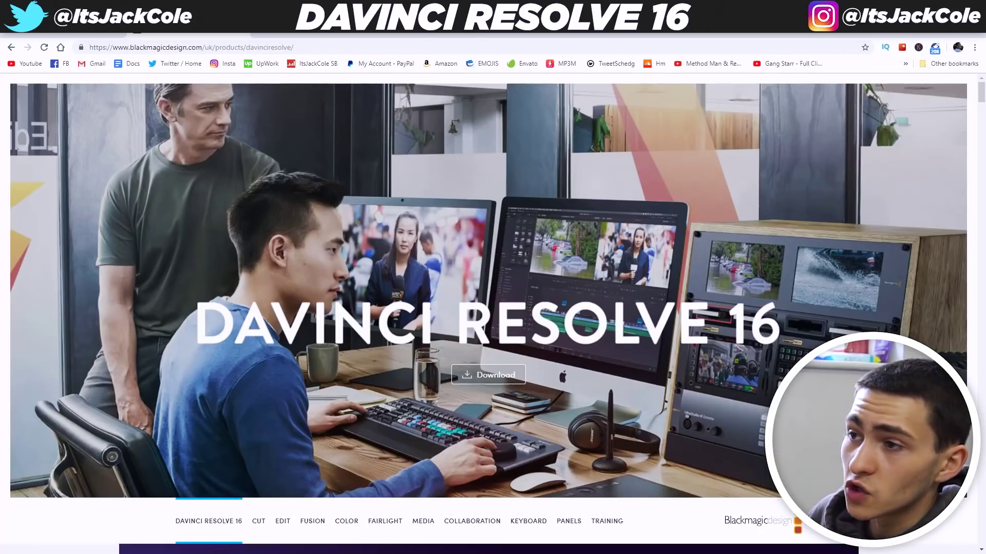
pyautogui.scroll(-15, 493, 313)
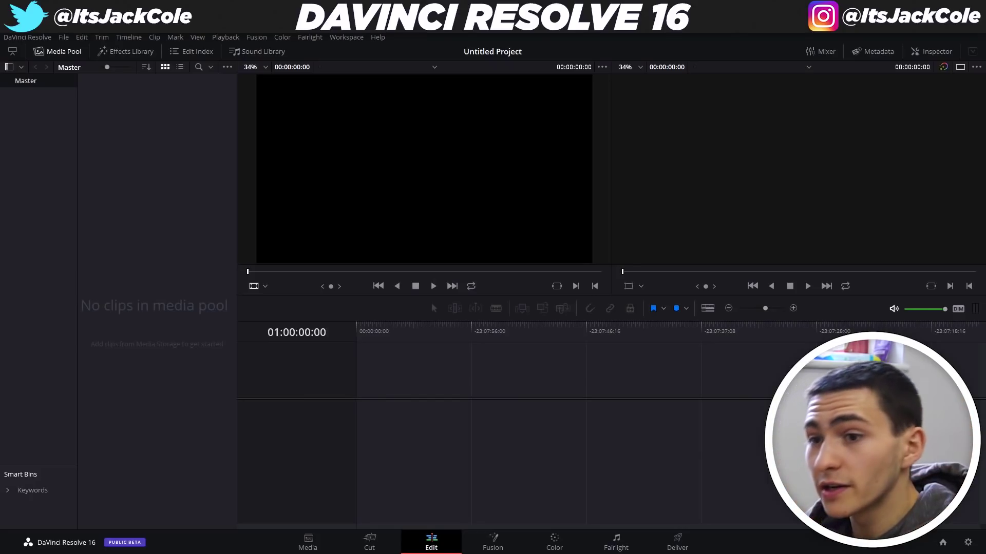
# Switch to DaVinci Resolve, start saving the untitled project and cancel without naming it
pyautogui.hotkey('ctrl', 's')
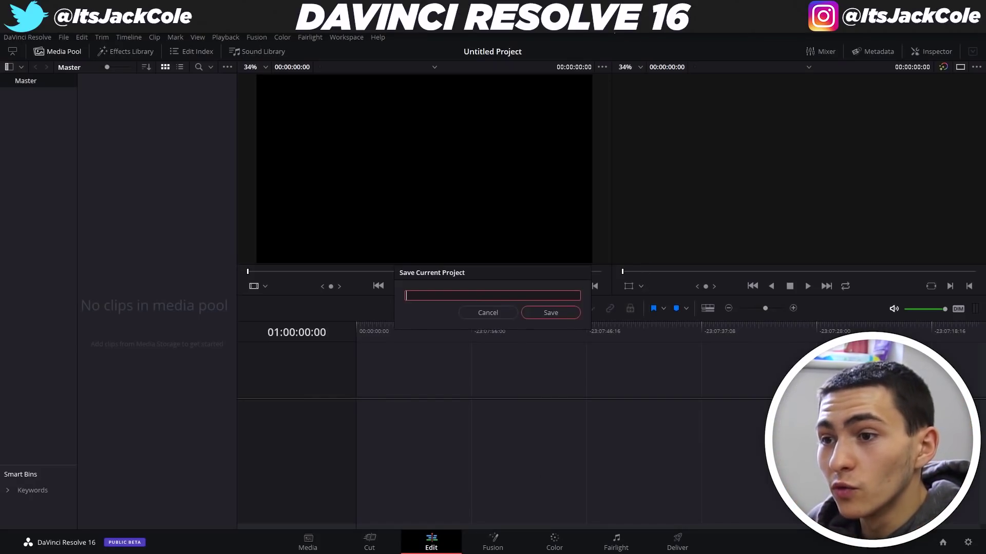
pyautogui.click(489, 313)
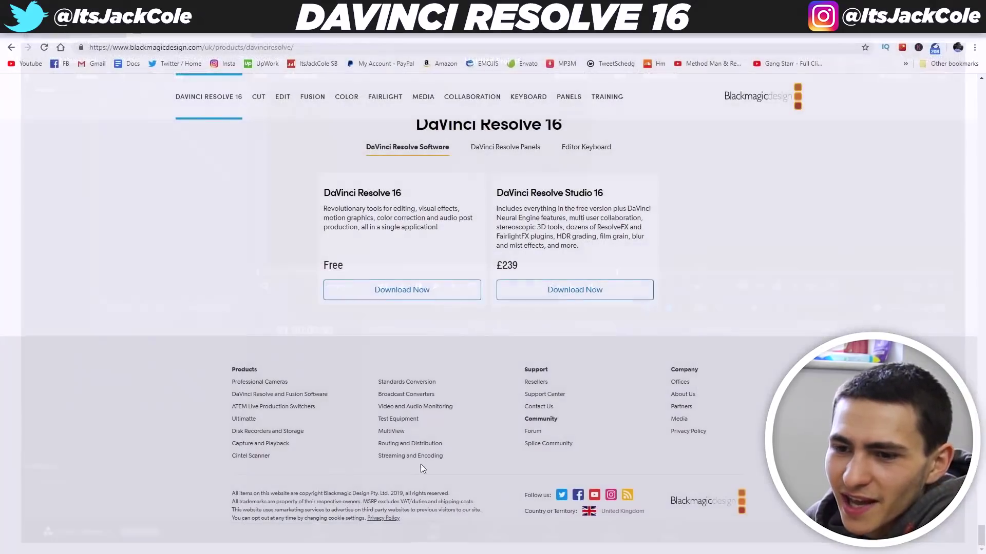
# Return to the product page in Chrome and review the free and Studio edition download offers
pyautogui.scroll(1, 244, 318)
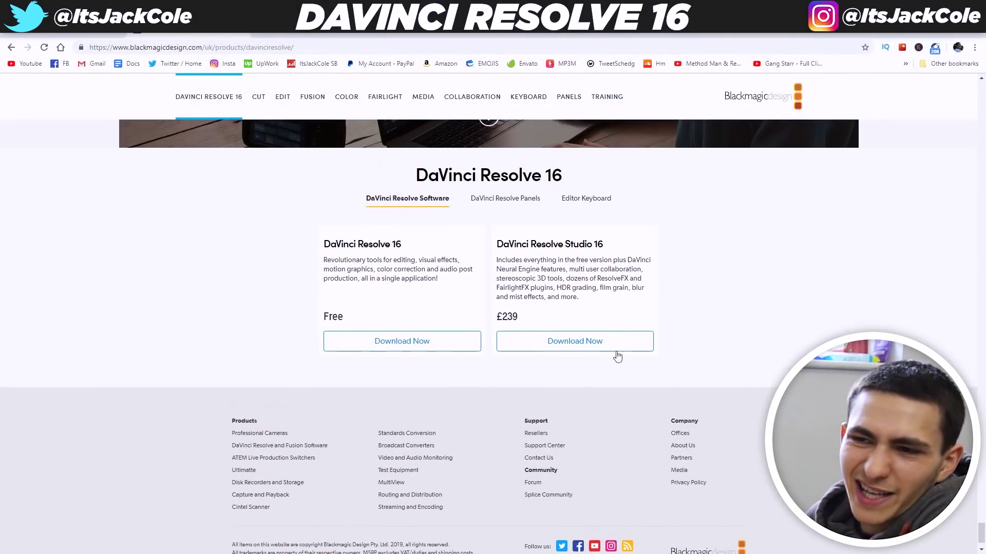